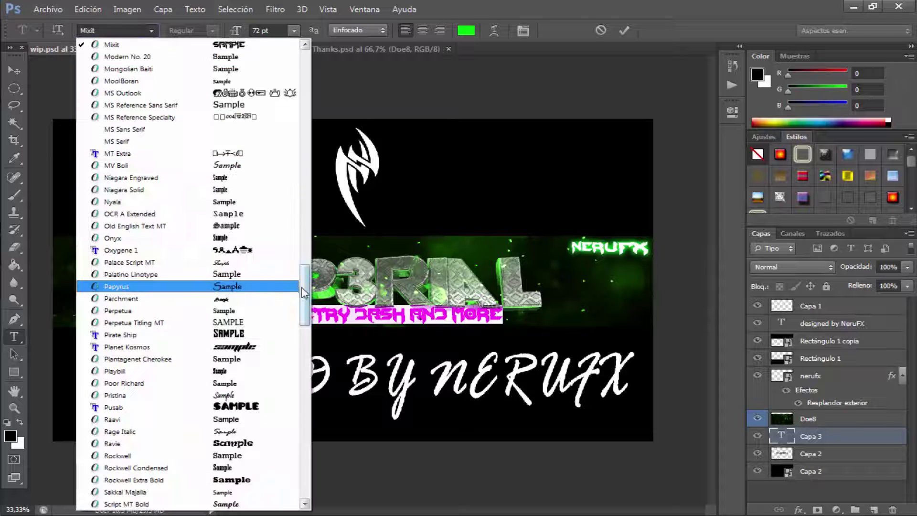
Apply a blocky display font to the Geometry Dash And More text and place the text just below the IMP3RIAL title
left_click_drag(303, 287, 302, 131)
left_click(258, 215)
left_click(14, 70)
key("ctrl+plus")
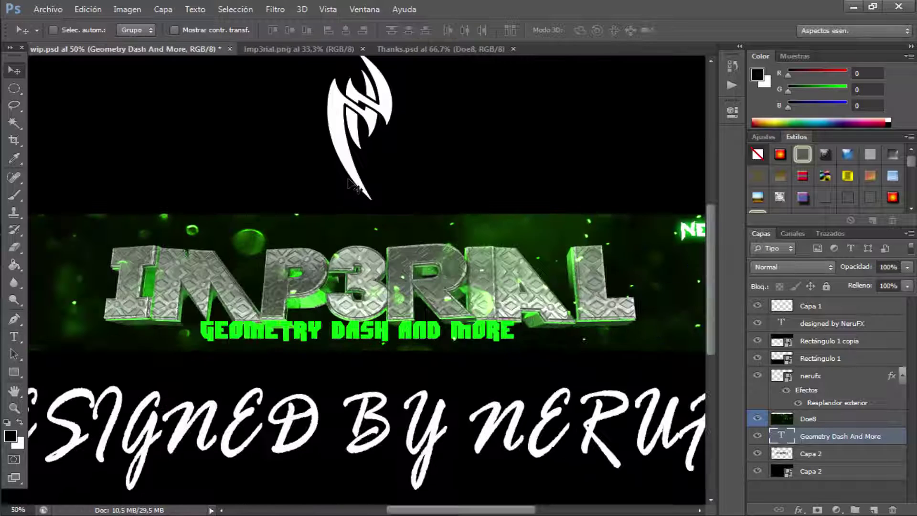
mouse_move(462, 321)
left_mouse_down()
mouse_move(466, 232)
mouse_move(468, 335)
left_mouse_up()
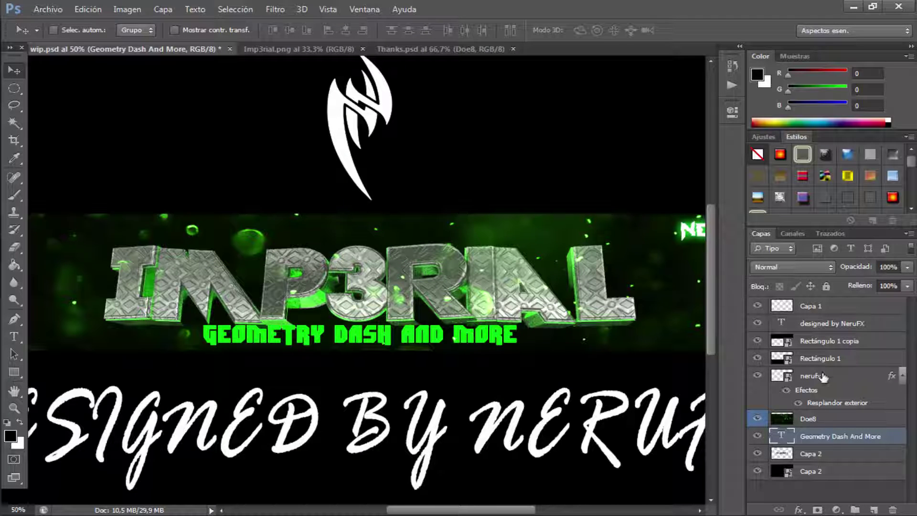
Try the 1 px stroke preset style on the IMP3RIAL layer and a drop-shadow preset style on the Geometry Dash And More text
left_click(812, 453)
left_click(868, 196)
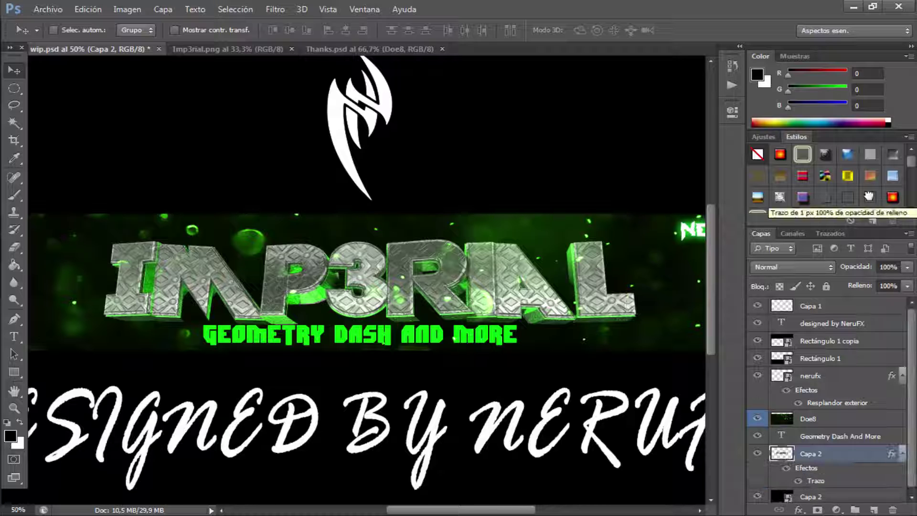
key("ctrl+z")
left_click(841, 436)
left_click(828, 197)
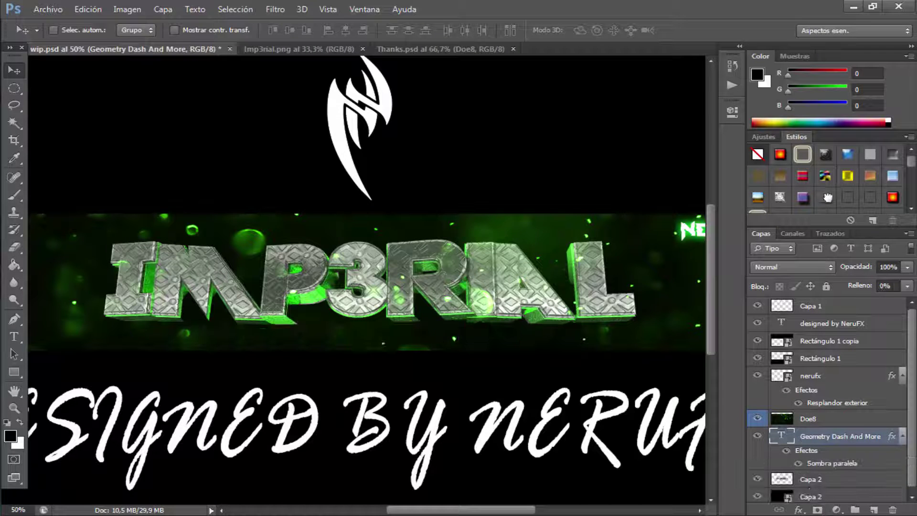
key("ctrl+z")
Add a gradient overlay to the Geometry Dash And More text layer and open its gradient for editing
double_click(884, 436)
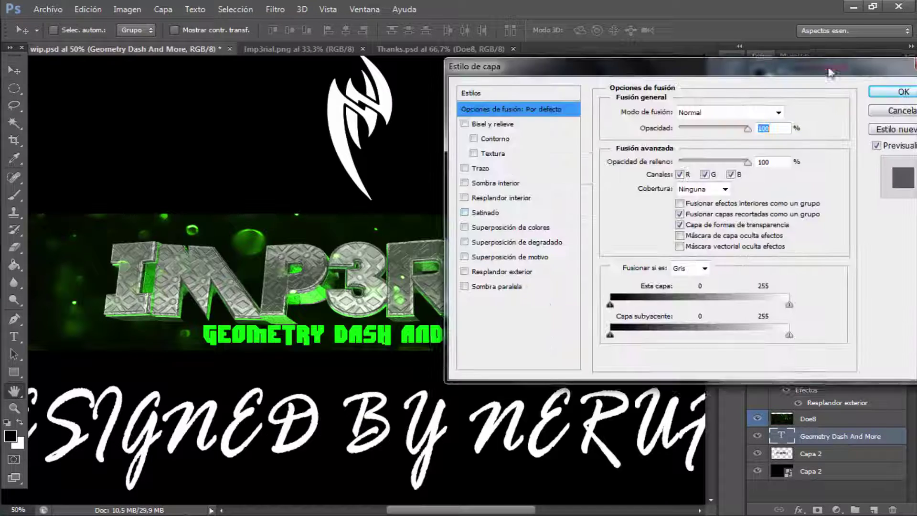
left_click(529, 266)
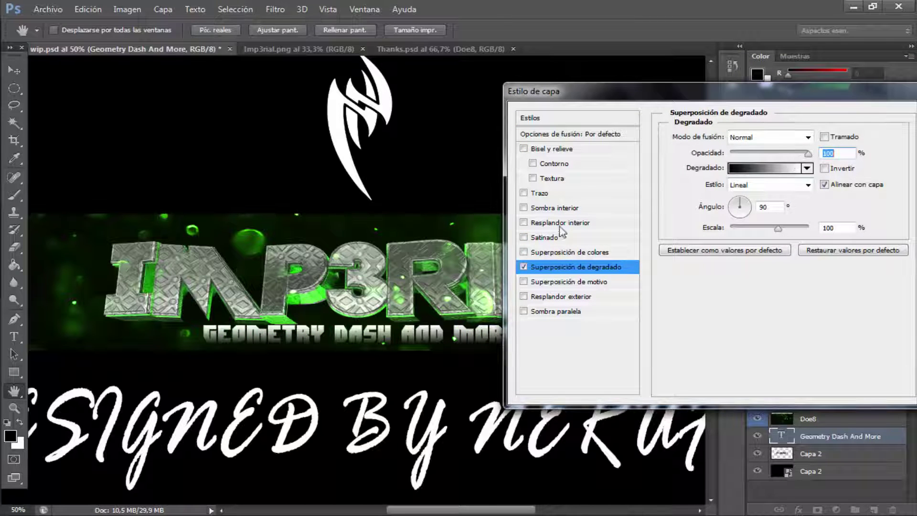
left_click(540, 252)
left_click(523, 252)
left_click(554, 266)
left_click(807, 169)
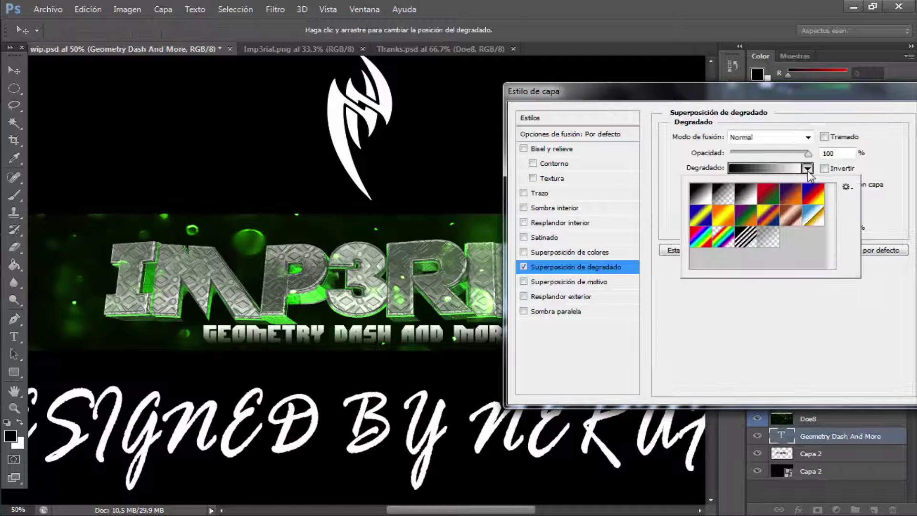
left_click(808, 170)
left_click(749, 169)
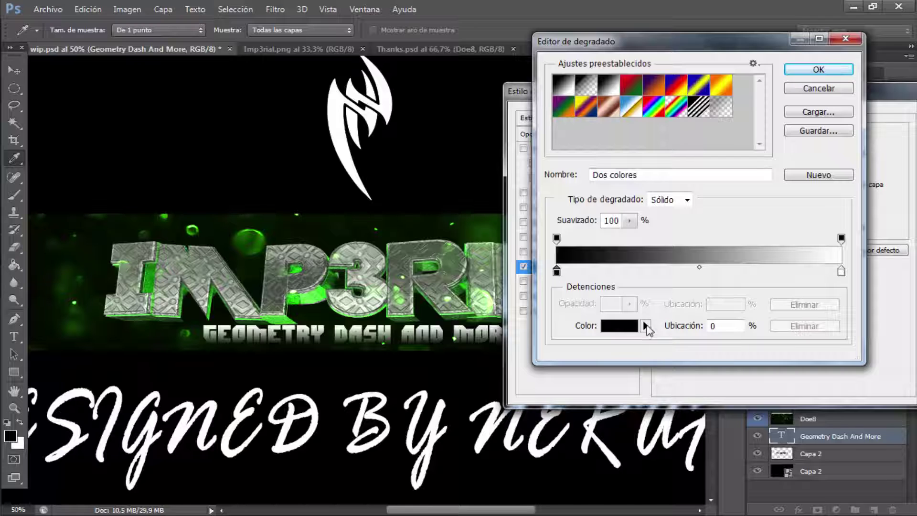
Change the gradient's white color stop to green 00ff30 and apply the layer style to the text
left_click(619, 327)
left_click(505, 242)
left_click(492, 136)
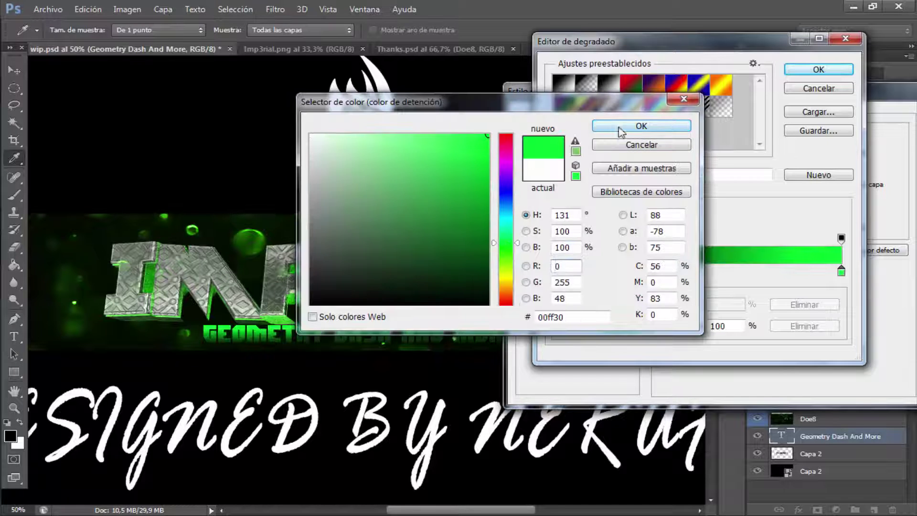
left_click(626, 126)
left_click(818, 69)
key("Return")
left_click_drag(498, 337, 498, 337)
Close the Imp3rial.png document
key("ctrl+minus")
key("ctrl+minus")
key("ctrl+plus")
left_click(368, 50)
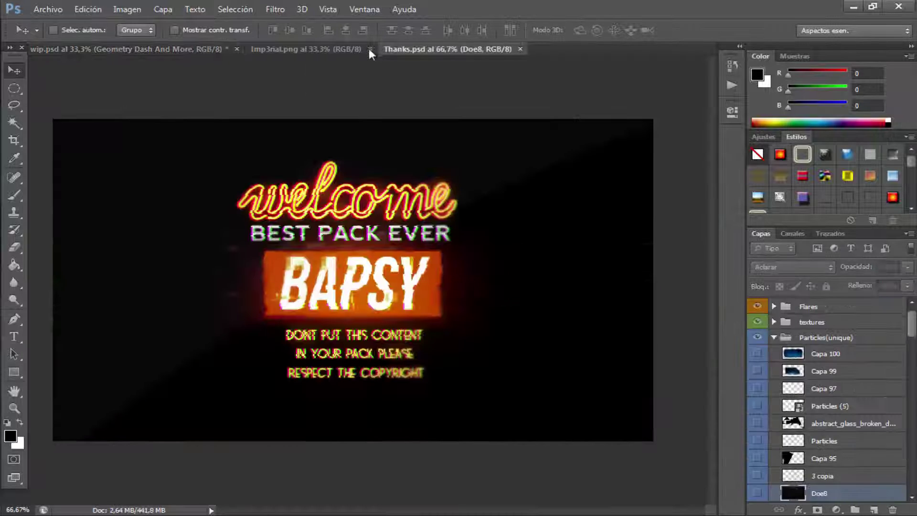
left_click(370, 48)
Copy the Light layer from Thanks.psd into wip.psd and set its blend mode to linear dodge (Sobreexpos. lineal)
scroll(774, 461, "down", 5)
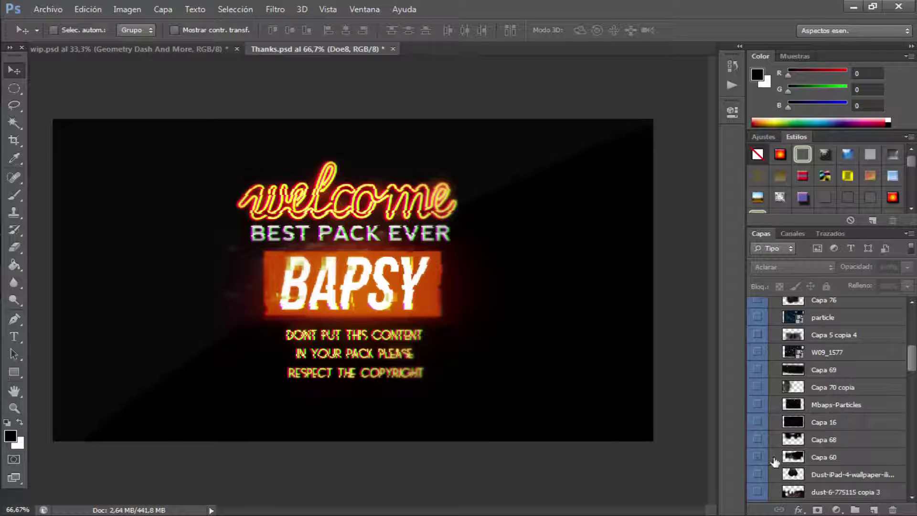
scroll(775, 461, "down", 10)
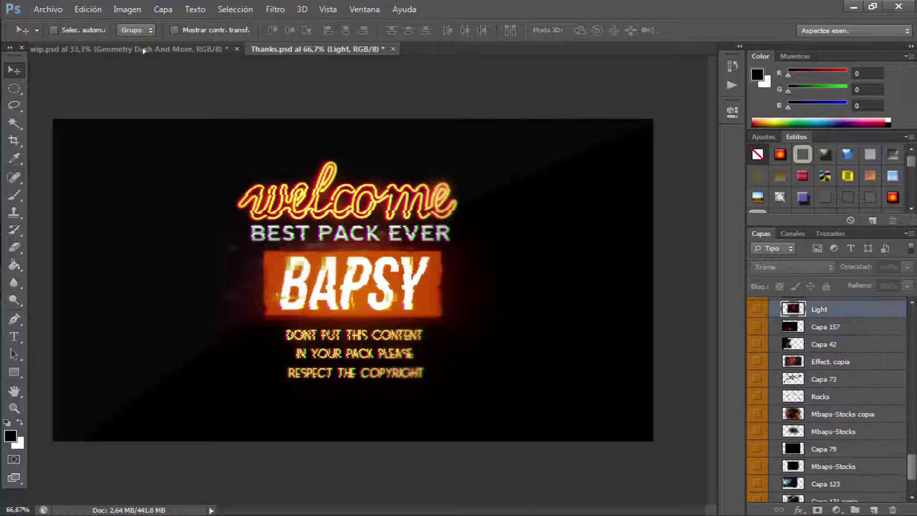
left_click_drag(144, 51, 462, 289)
left_click(793, 267)
left_click(814, 137)
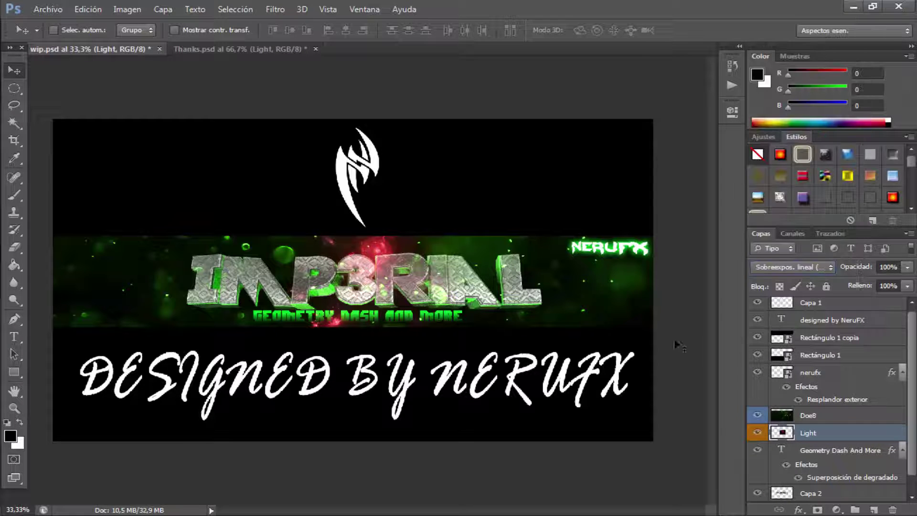
Colorize the Light layer green with hue 118, saturation 100 and a reduced lightness
key("ctrl+u")
left_click(810, 366)
left_click(640, 287)
left_click(734, 320)
left_click_drag(665, 353, 645, 353)
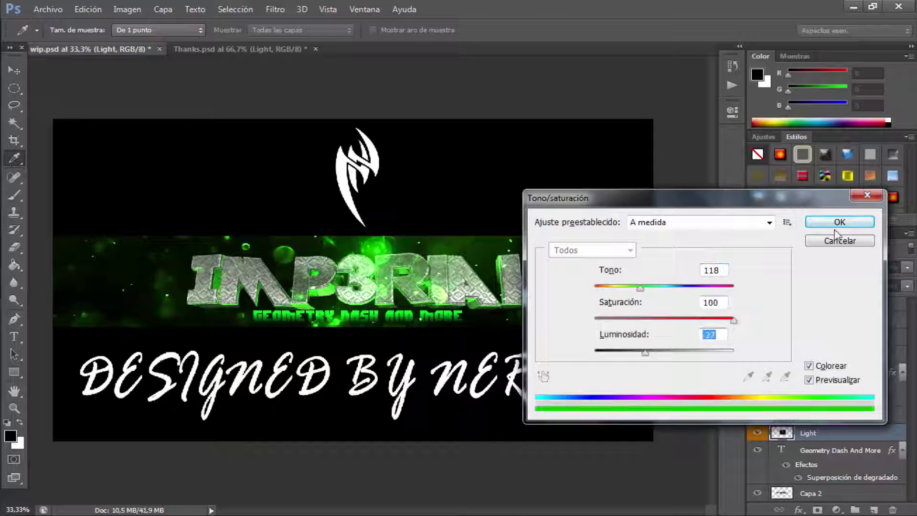
left_click(837, 223)
Scale the Light layer to about 202% width and 161% height, rotate it about 4.3°, and position it right of the banner's center
key("ctrl+t")
left_click_drag(478, 202, 707, 104)
left_click_drag(633, 221, 553, 241)
left_click_drag(658, 127, 667, 146)
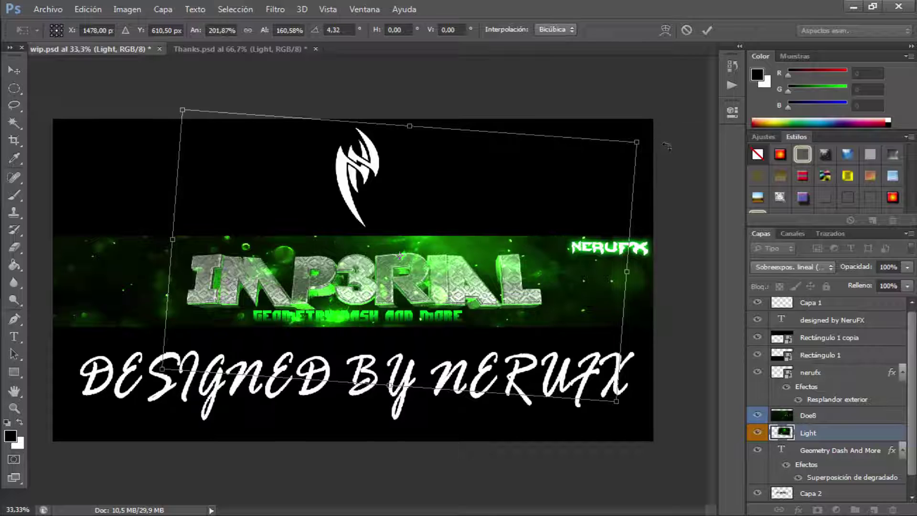
left_click(15, 71)
left_click(429, 208)
Duplicate the Light layer in wip.psd
left_click(233, 51)
left_click(91, 49)
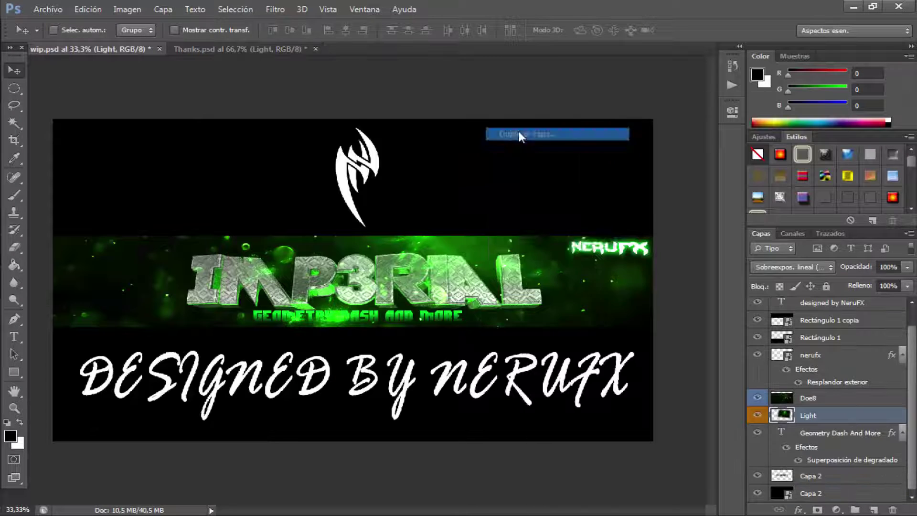
left_click(588, 146)
Flip the Light layer copy horizontally and move it about 9.7 cm to the left over the banner
key("ctrl+t")
right_click(477, 276)
left_click(515, 481)
left_click_drag(405, 266, 340, 268)
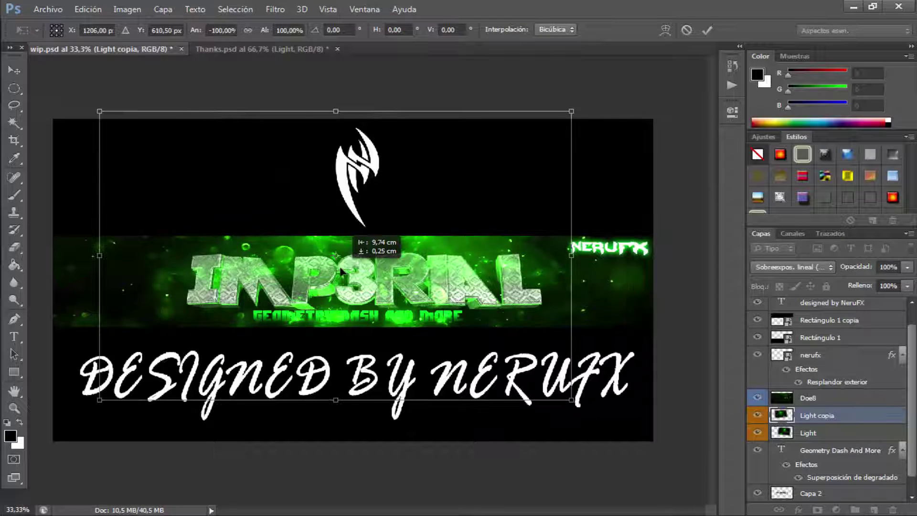
left_click(15, 71)
left_click(430, 208)
Set the opacity of both Light and Light copia to 68%
left_click(836, 433, "ctrl")
left_click_drag(906, 267, 884, 282)
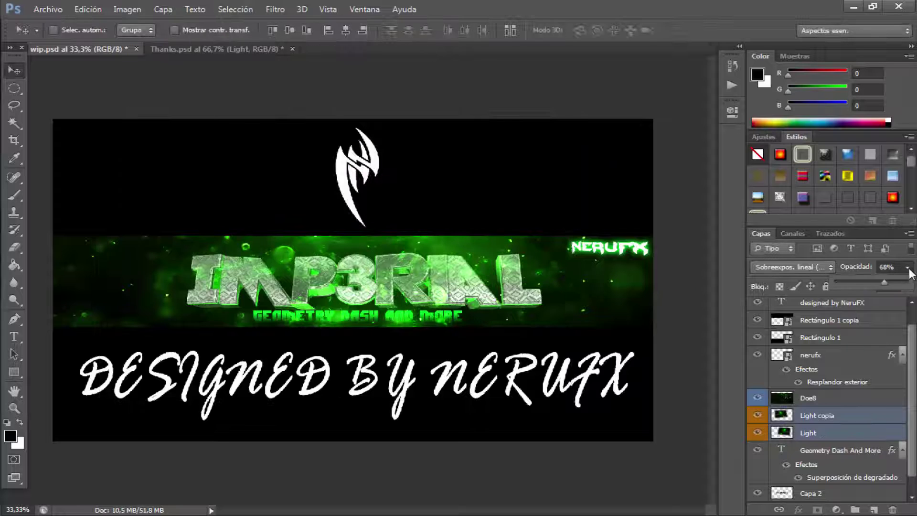
left_click(215, 49)
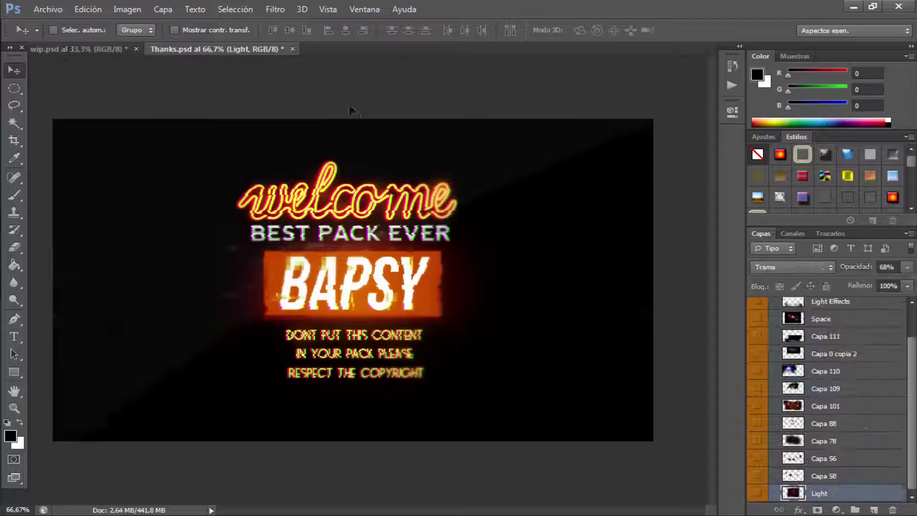
scroll(869, 380, "up", 3)
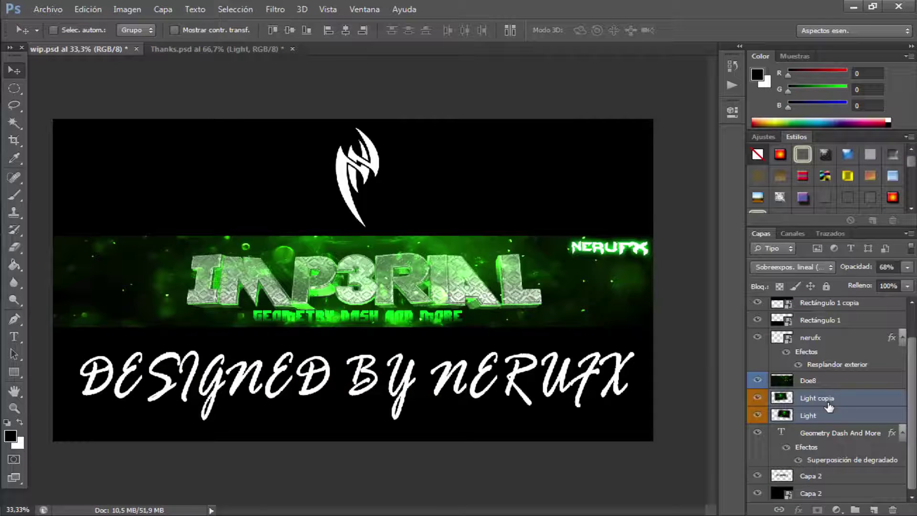
Add a bright green outer glow with 19% opacity to the IMP3RIAL title layer
left_click(840, 475)
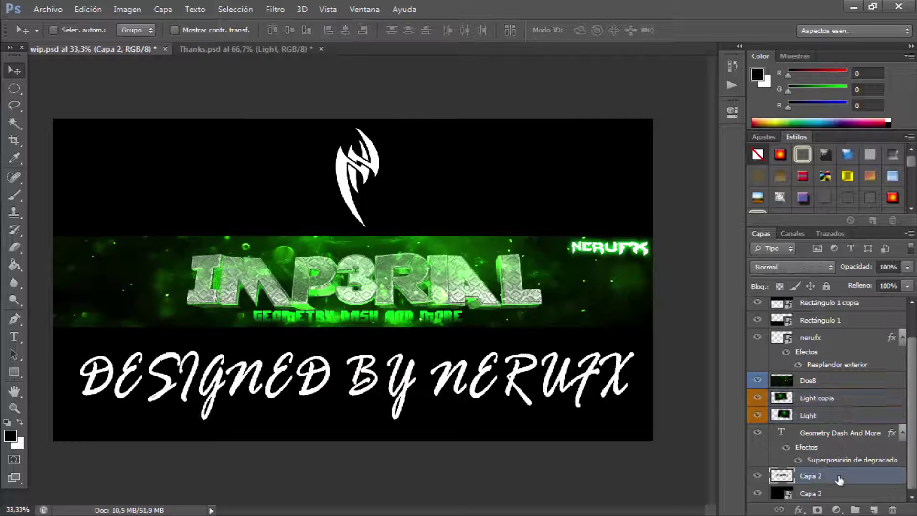
double_click(841, 475)
left_click(312, 301)
left_click(446, 188)
left_click(504, 242)
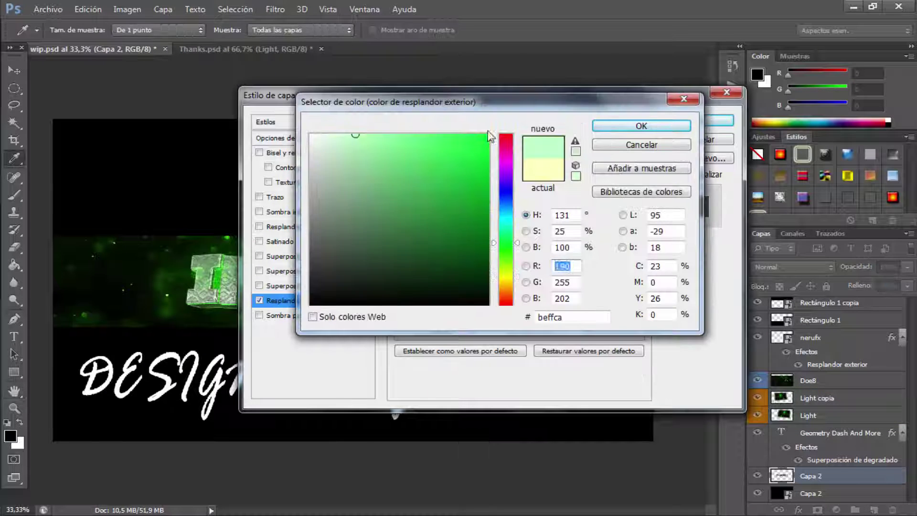
left_click(490, 135)
left_click(699, 126)
left_click(472, 256)
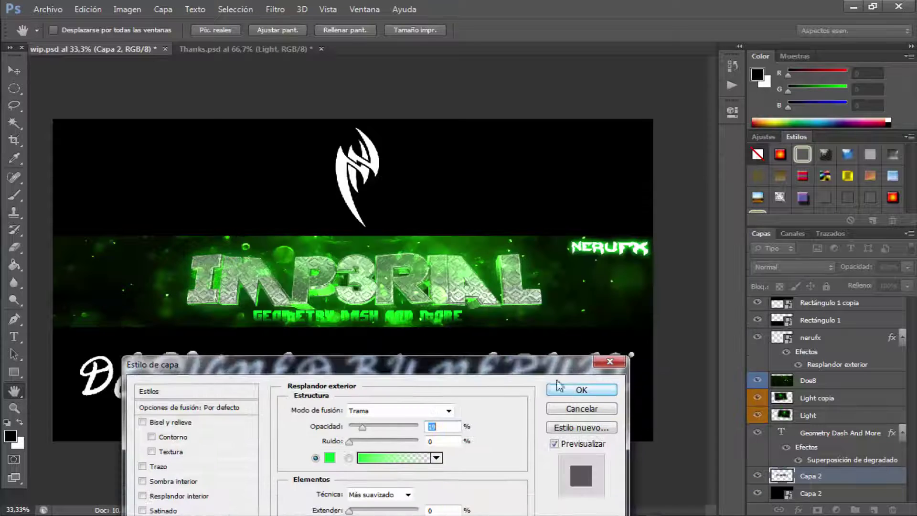
Move the Geometry Dash And More text layer above both Light layers in the layer order
key("ctrl+plus")
left_click_drag(853, 375, 849, 388)
key("ctrl+minus")
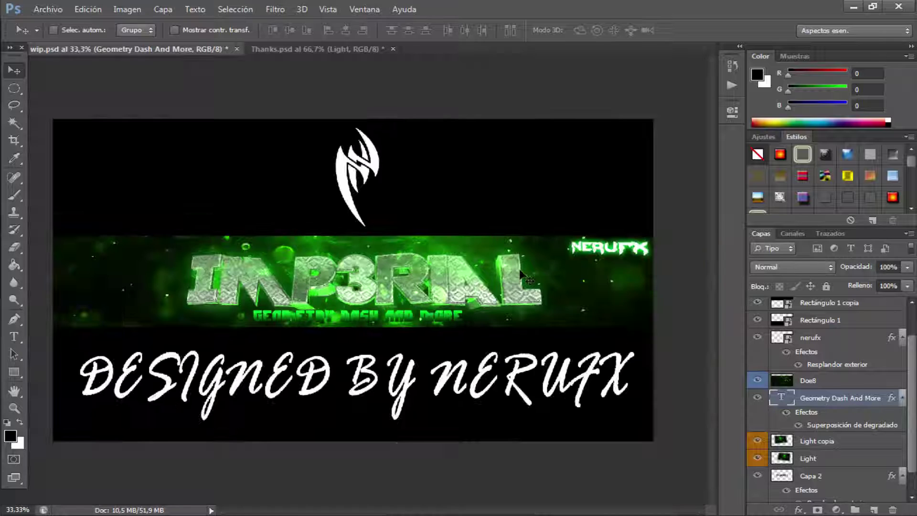
Preview several particle layers in Thanks.psd by briefly showing and hiding them
left_click(334, 49)
scroll(770, 477, "down", 5)
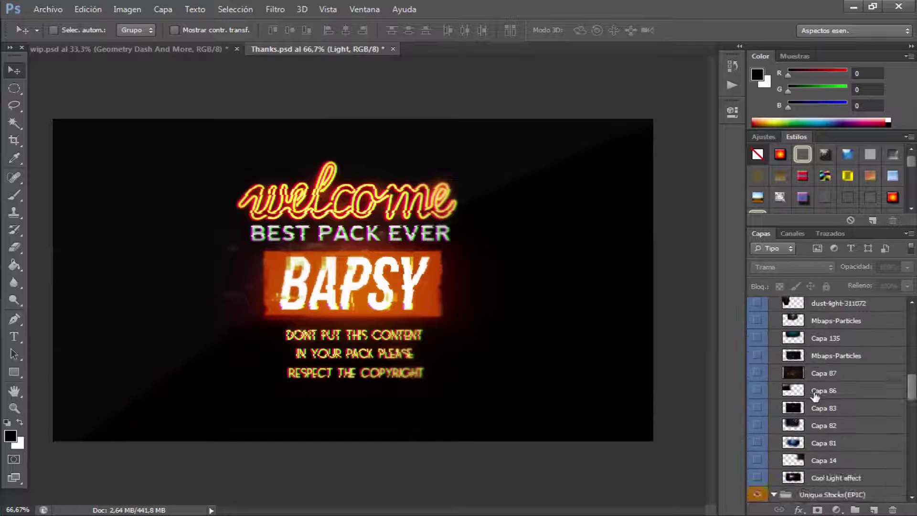
left_click(760, 476)
left_click(761, 475)
left_click(763, 445)
left_click(764, 445)
scroll(769, 435, "up", 6)
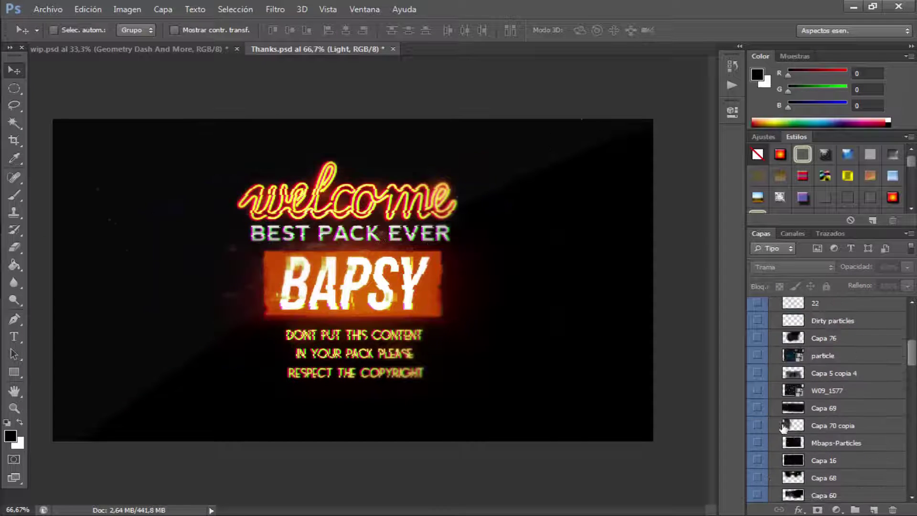
left_click(758, 373)
left_click(757, 478)
left_click(757, 478)
left_click(758, 494)
left_click(758, 495)
left_click_drag(570, 335, 433, 321)
key("ctrl+z")
left_click(273, 49)
Preview the Capa 16 particle layer in Thanks.psd and copy it into wip.psd
scroll(829, 461, "up", 3)
left_click(758, 355)
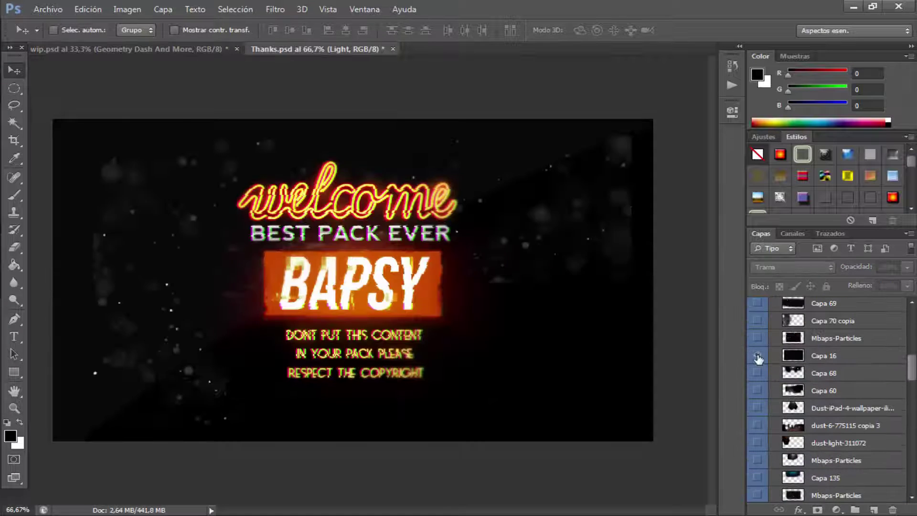
left_click(757, 355)
left_click_drag(792, 355, 293, 229)
Scale the copied particle layer to about 282% width and 273% height and position it across the whole banner
key("ctrl+t")
left_click_drag(428, 155, 916, 0)
left_click_drag(664, 140, 522, 259)
left_click_drag(405, 420, 435, 515)
left_click_drag(233, 310, 235, 266)
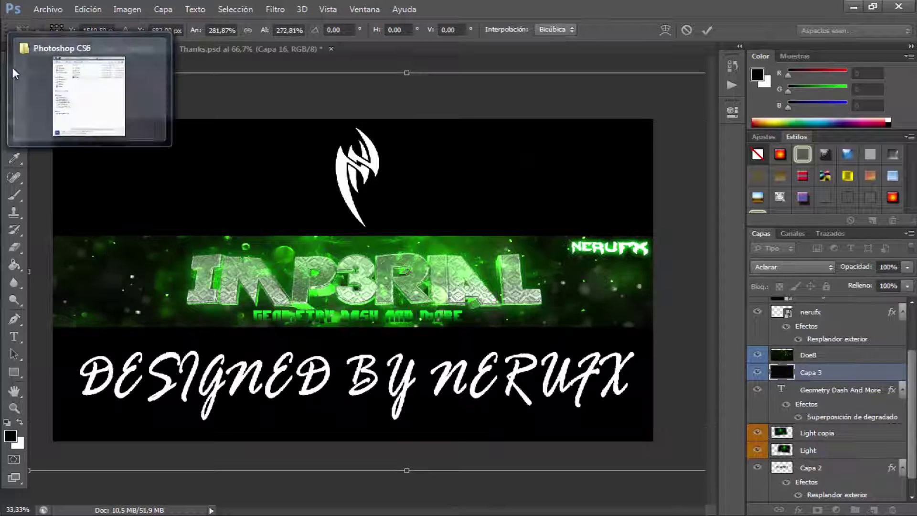
left_click(13, 70)
key("Return")
Colorize the particle layer with hue 124 and saturation 100, and set its blend mode to linear dodge (Sobreexpos. lineal)
key("ctrl+u")
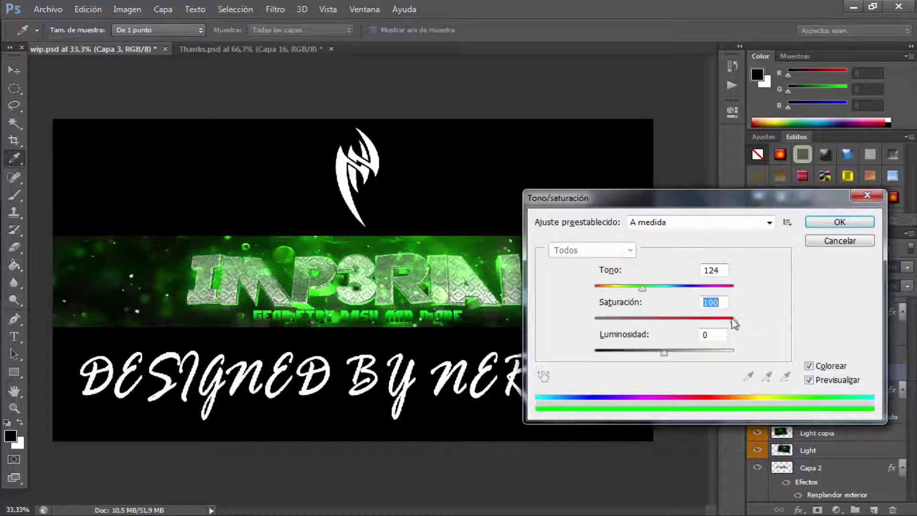
key("Return")
left_click(805, 269)
left_click(804, 138)
left_click_drag(598, 260, 598, 310)
Switch to Skype and reply "oke" to the client's latest message about including the ship
key("alt+Tab")
scroll(673, 266, "down", 8)
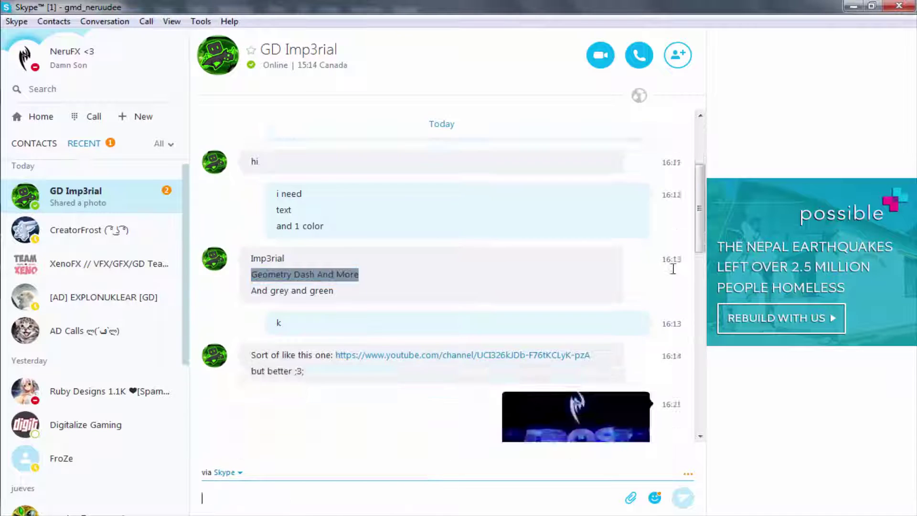
type("oke")
key("Return")
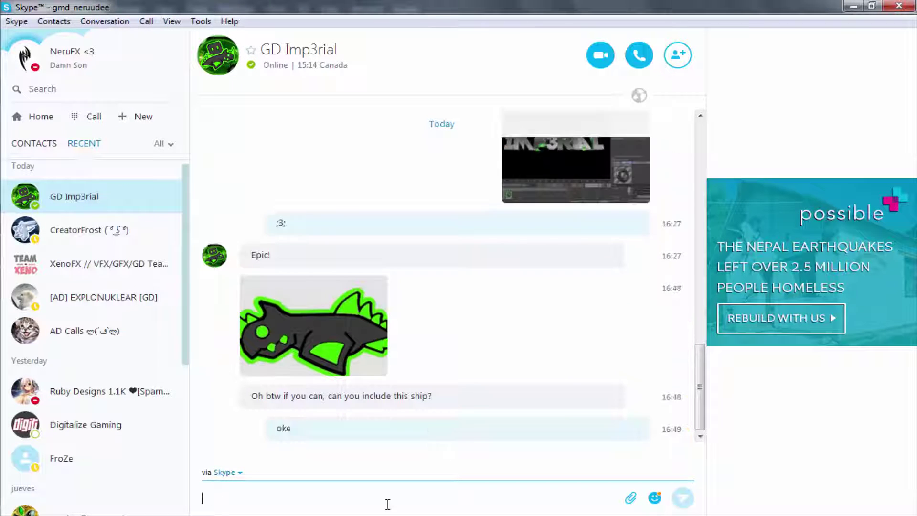
Save the shared ship picture from the chat to Escritorio as ship_16_glow_001 in PNG format
right_click(336, 343)
left_click(391, 473)
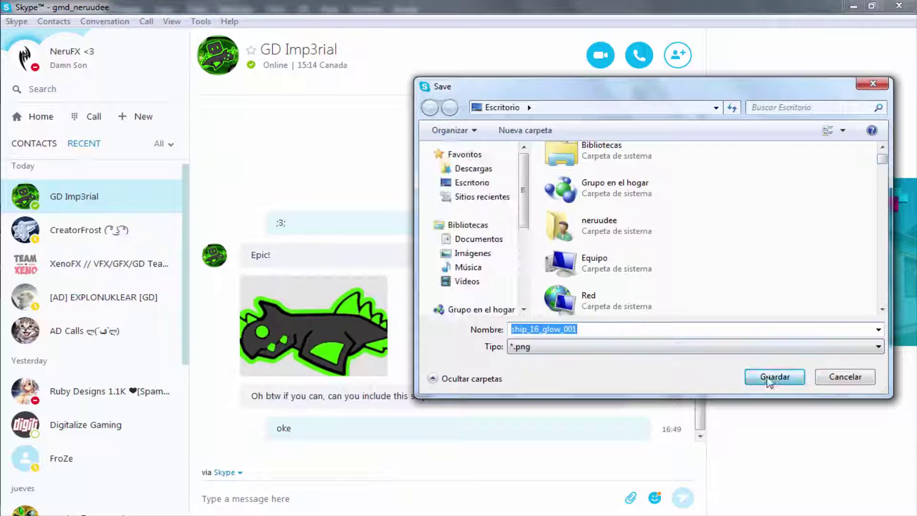
left_click(774, 376)
Switch back to Photoshop and open ship_16_glow_001.png from the Escritorio folder
key("alt+Tab")
key("ctrl+o")
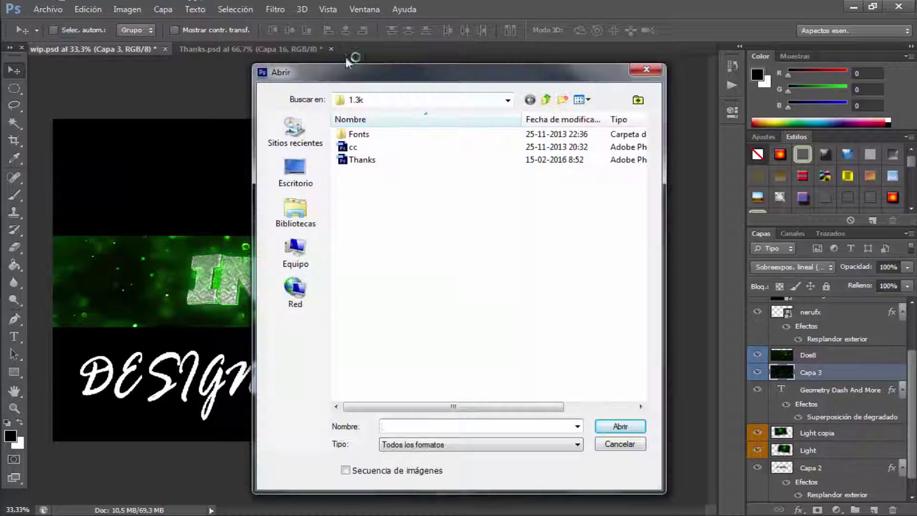
left_click(295, 172)
type("s")
key("BackSpace")
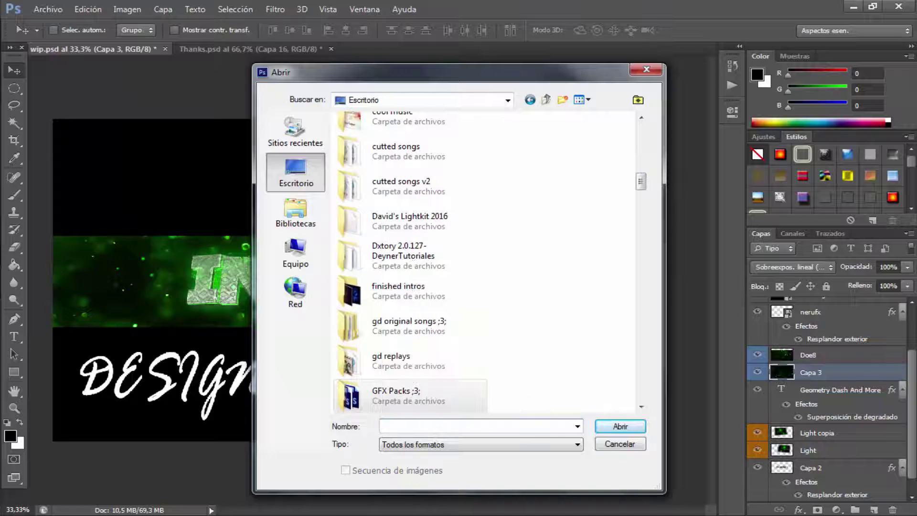
key("alt+Tab")
right_click(299, 319)
key("alt+Tab")
type("sh")
left_click(477, 451)
left_click(619, 425)
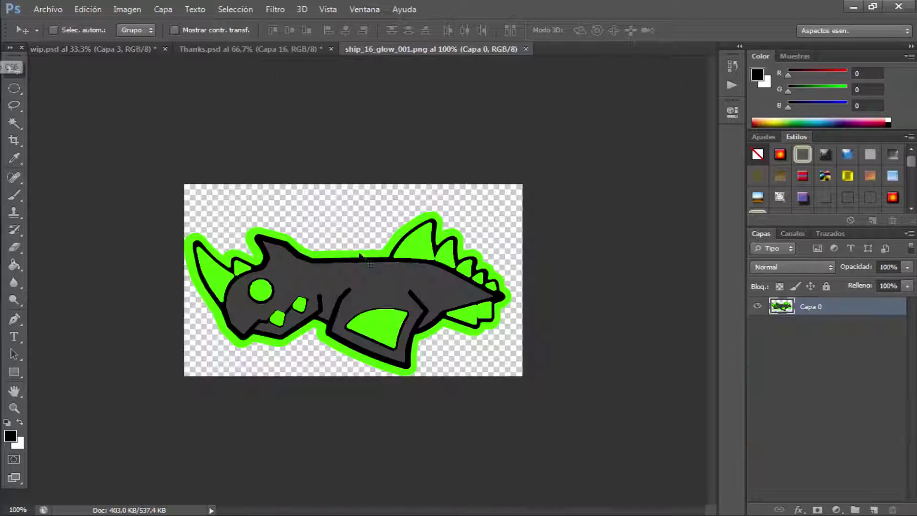
Copy the ship image into the wip.psd banner over the start of the IMP3RIAL lettering and rotate it slightly
left_click_drag(380, 296, 323, 327)
left_click_drag(323, 327, 195, 281)
key("ctrl+t")
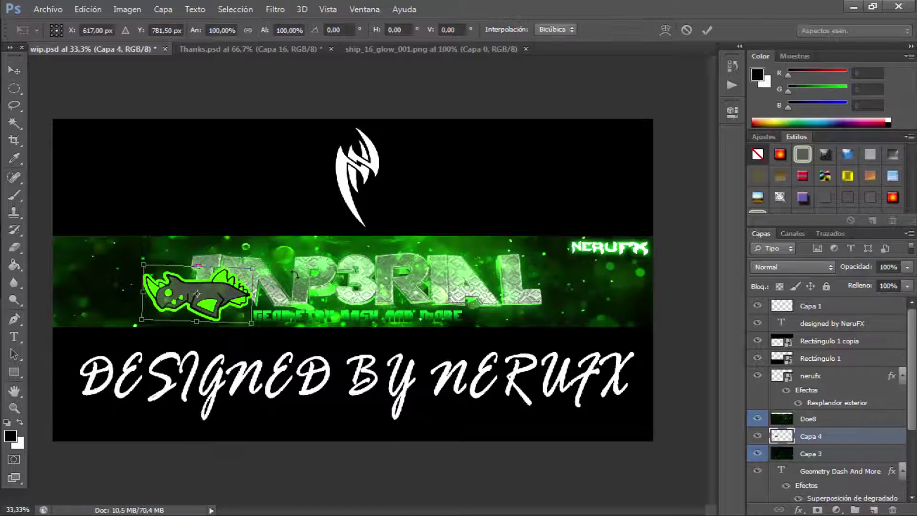
left_click_drag(290, 245, 298, 270)
key("Return")
Flip the ship horizontally, move it to the end of the IMP3RIAL lettering, tilt it and apply the transformation
key("ctrl+t")
right_click(228, 300)
left_click(267, 275)
left_click_drag(196, 302, 510, 303)
left_click_drag(582, 254, 571, 239)
left_click_drag(534, 308, 536, 287)
left_click(14, 70)
left_click(383, 206)
Move the ship layer Capa 4 beneath the lettering layer Capa 2 and rotate the ship 4.73 degrees
left_click_drag(841, 436, 808, 479)
key("ctrl+t")
left_click_drag(575, 248, 580, 256)
left_click(14, 70)
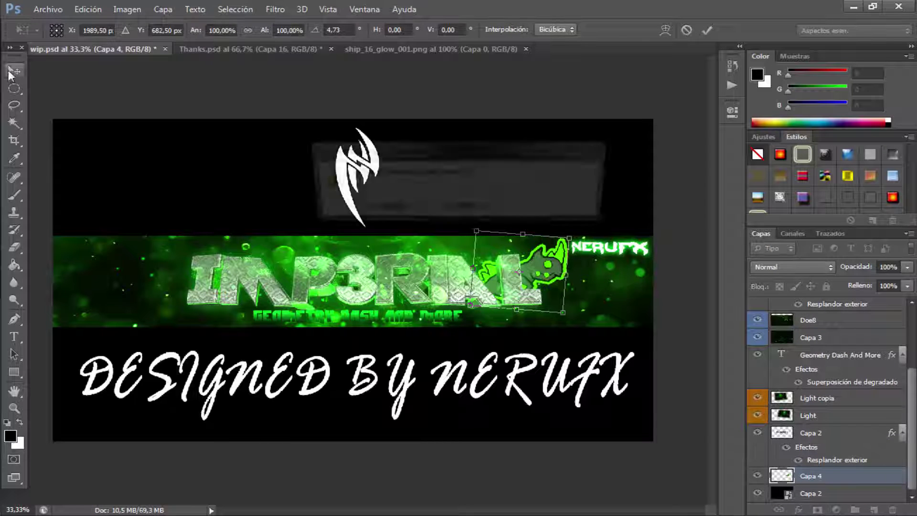
left_click(382, 206)
Shift the IMP3RIAL lettering slightly to the left and set the ship layer's opacity to 77%
left_click(504, 295, "ctrl")
left_click_drag(504, 296, 498, 295)
left_click(812, 476)
left_click(907, 266)
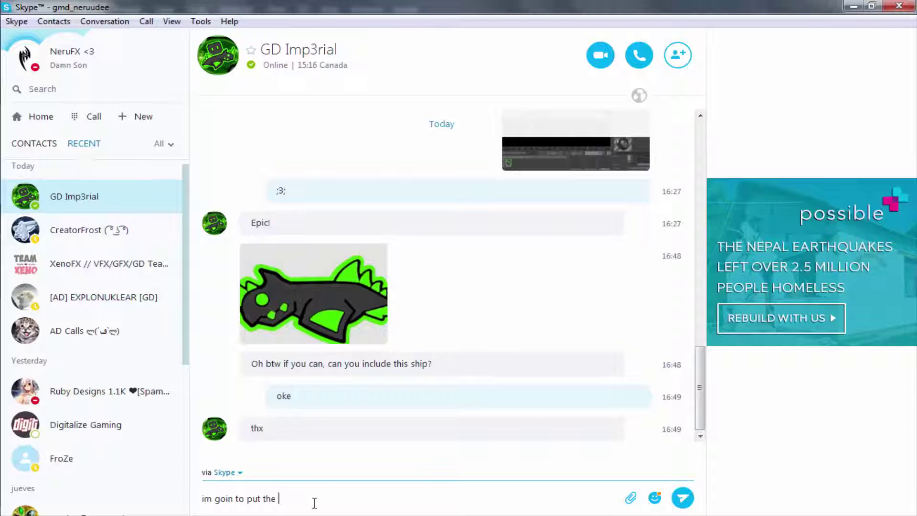
Switch to Skype and send the client the message "im going to put the ship behind the text"
type("text")
key("Return")
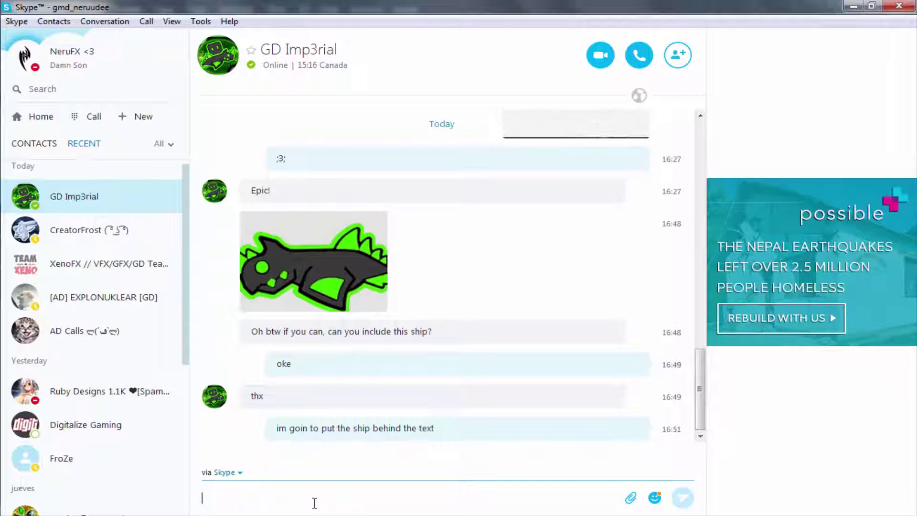
key("Up")
key("Return")
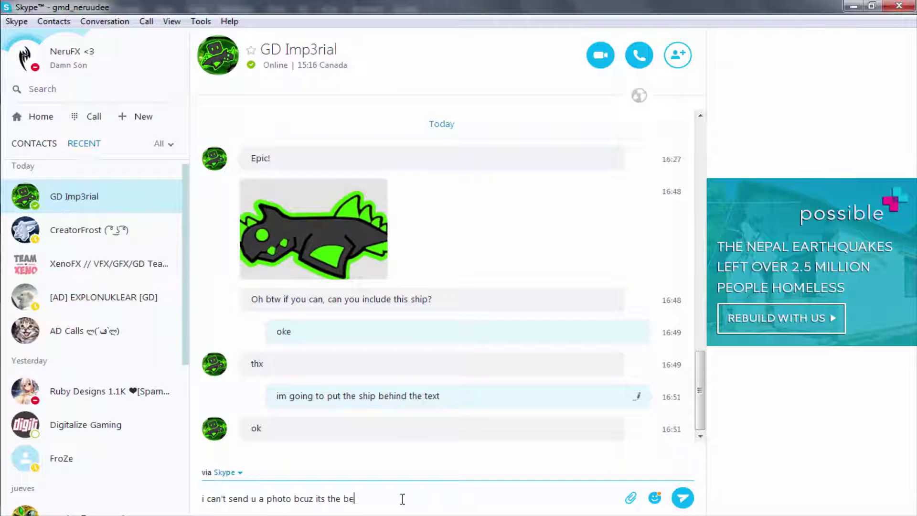
Send the client the messages "i can't send u a photo bcuz its the best banner i made ;3;" and "no spoilers 8)"
type("3;")
key("Return")
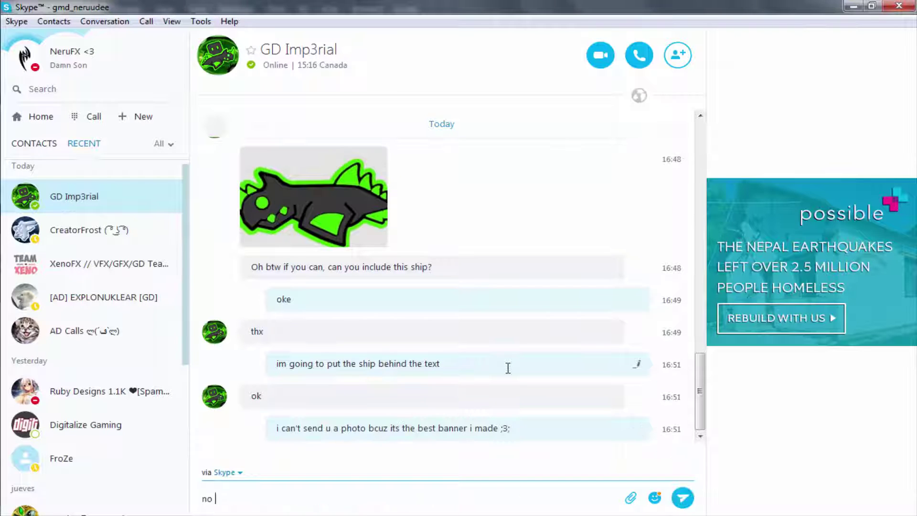
type("no spoilers :(")
key("Return")
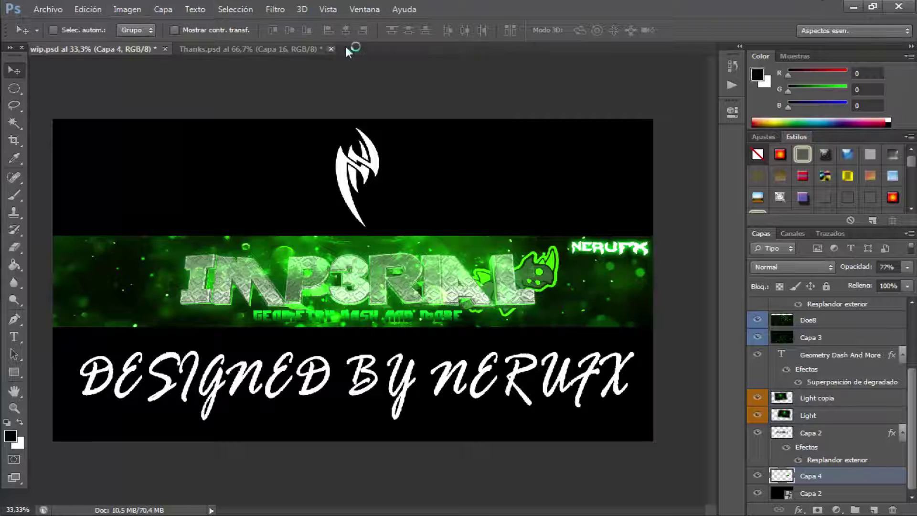
Switch back to Photoshop, close the other open documents and save the banner as imp3rial in JPEG format on Escritorio
left_click(465, 207)
left_click(48, 9)
left_click(110, 170)
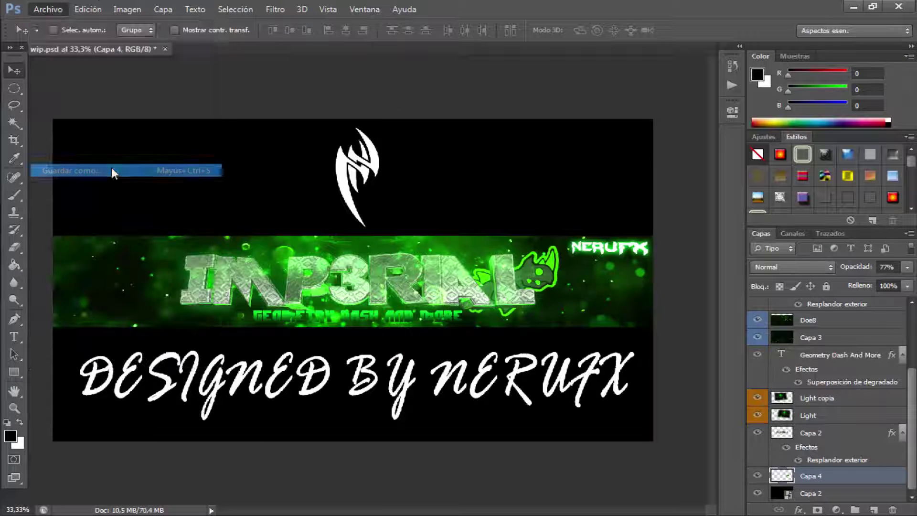
type("imp3rial")
left_click_drag(653, 143, 654, 276)
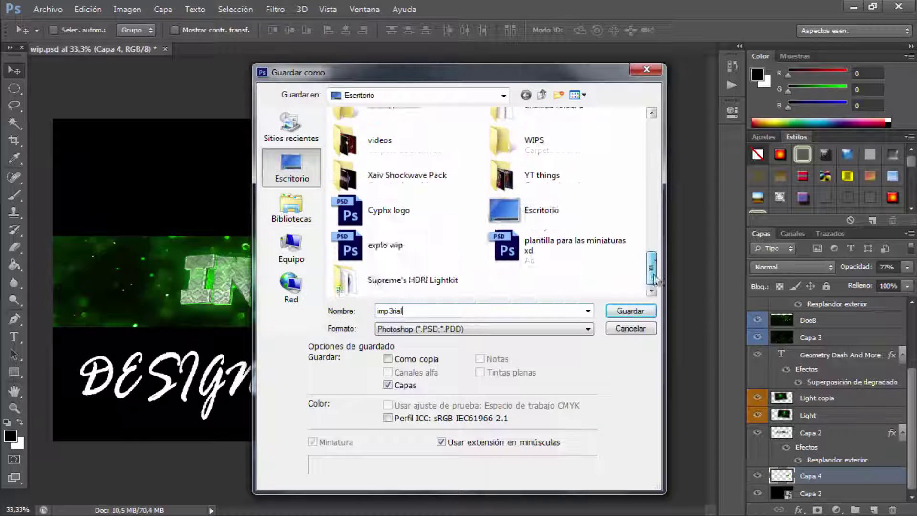
left_click(588, 329)
left_click(525, 285)
left_click(617, 315)
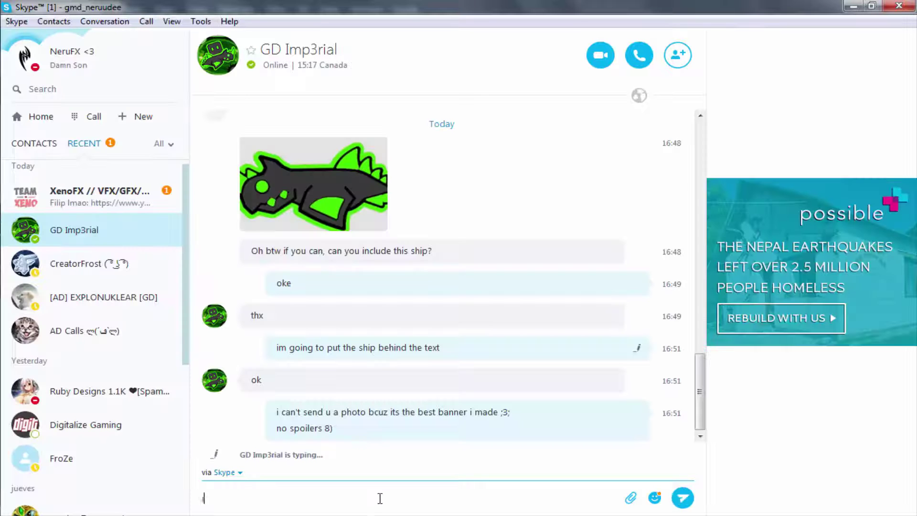
Reply "you're welcome! ;3" to the client in Skype and return to Photoshop
type("its like 4")
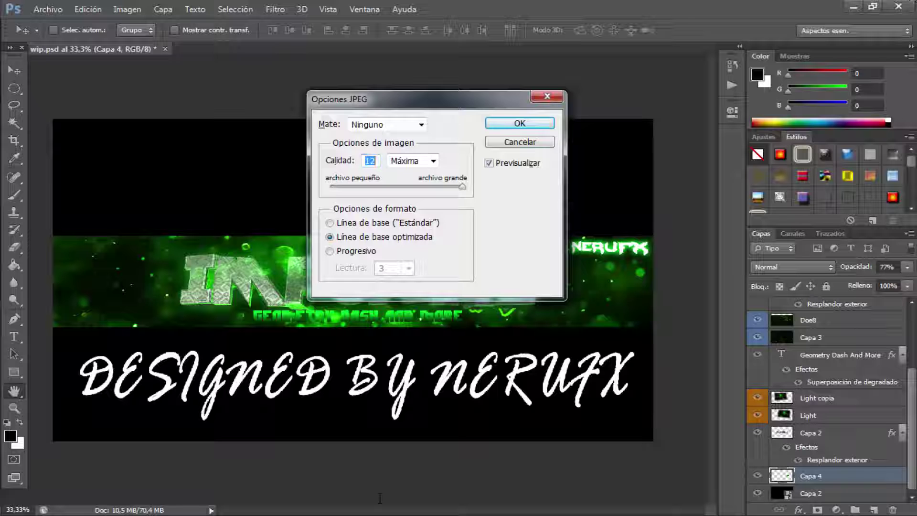
type("time")
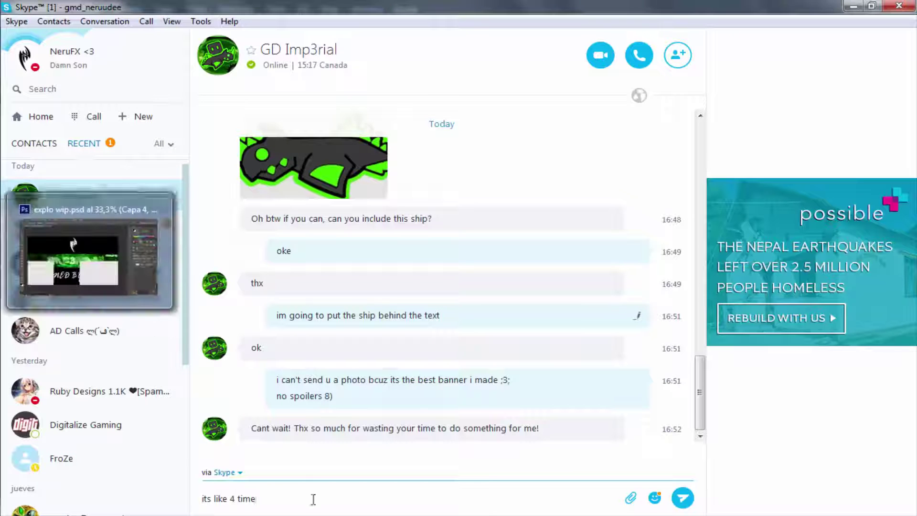
key("Return")
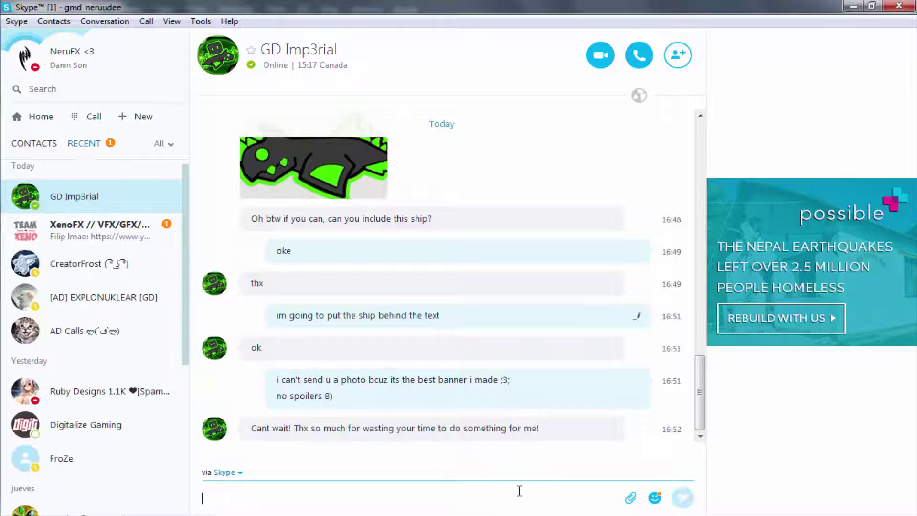
key("Return")
left_click(859, 5)
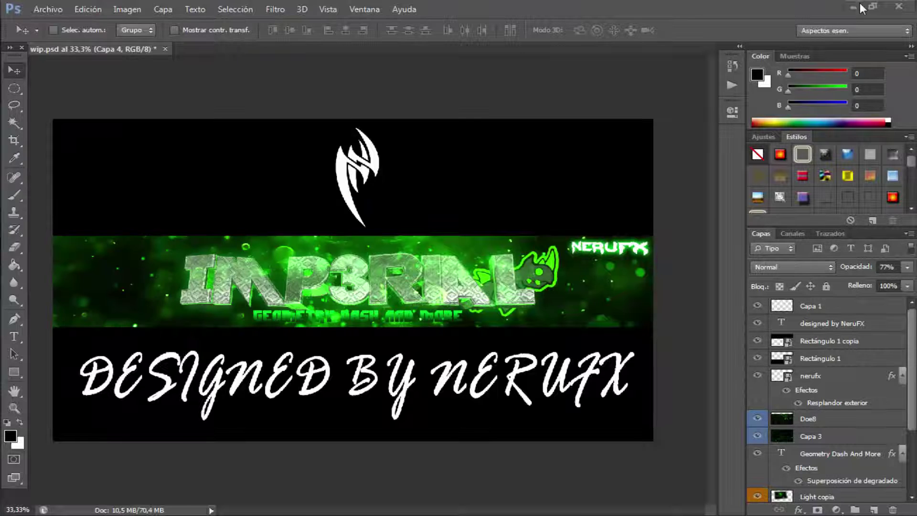
Save the layered banner in Photoshop format as imp3rial on Escritorio
left_click(45, 7)
left_click(190, 170)
type("imp3rial")
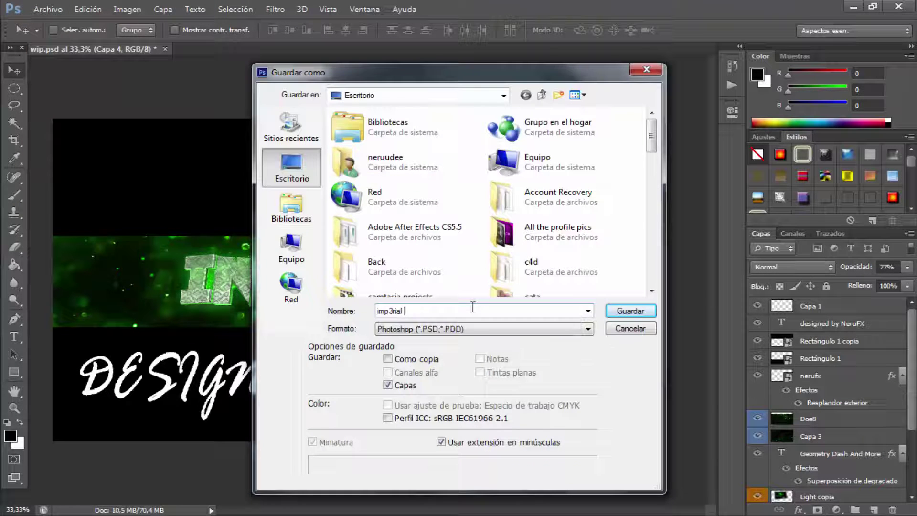
key("Return")
Switch to After Effects and import imp3rial.jpg from the Escritorio folder
key("alt+Tab")
right_click(109, 231)
left_click(143, 430)
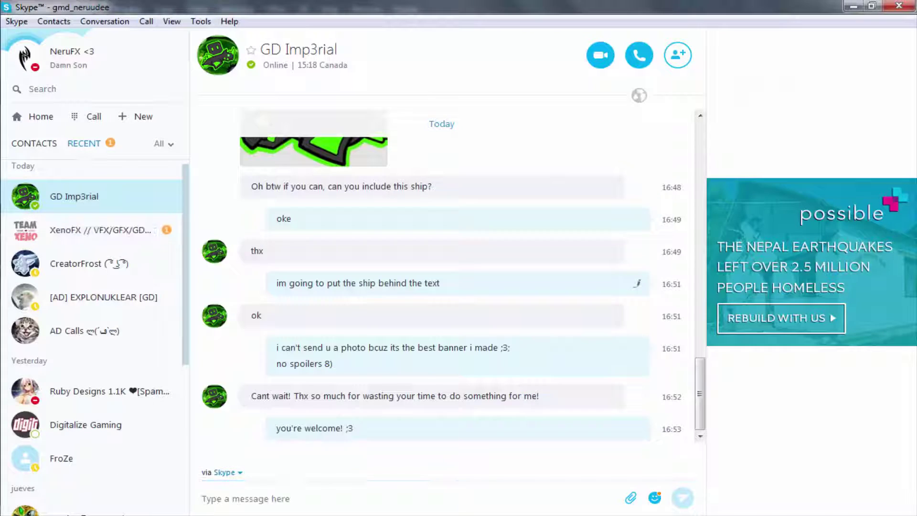
key("alt+Tab")
left_click(597, 148)
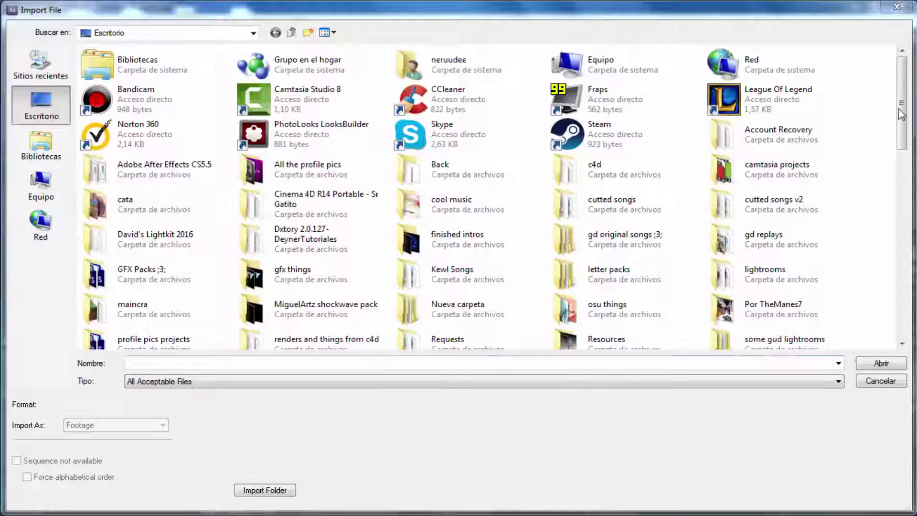
left_click_drag(901, 96, 903, 299)
double_click(273, 70)
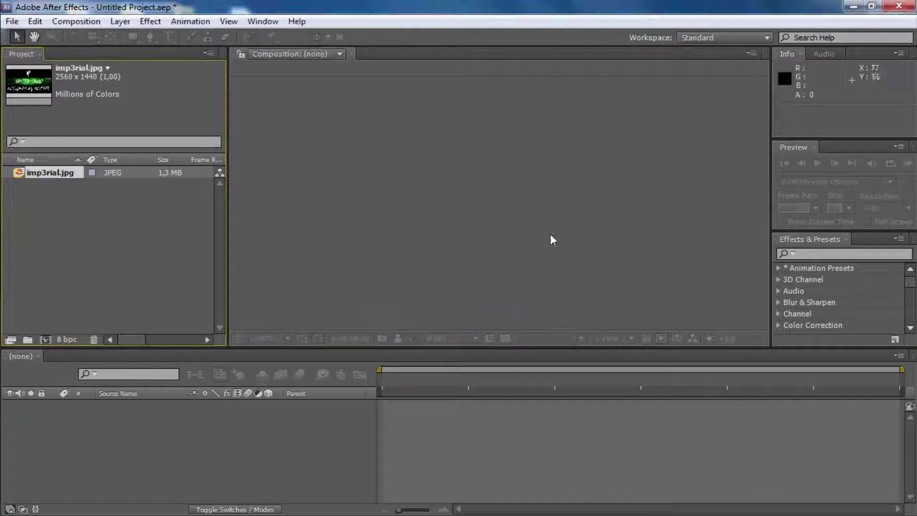
Create a composition from imp3rial.jpg and apply the Looks effect to its layer
left_click_drag(160, 417, 160, 417)
left_click(149, 21)
mouse_move(250, 246)
left_click(338, 247)
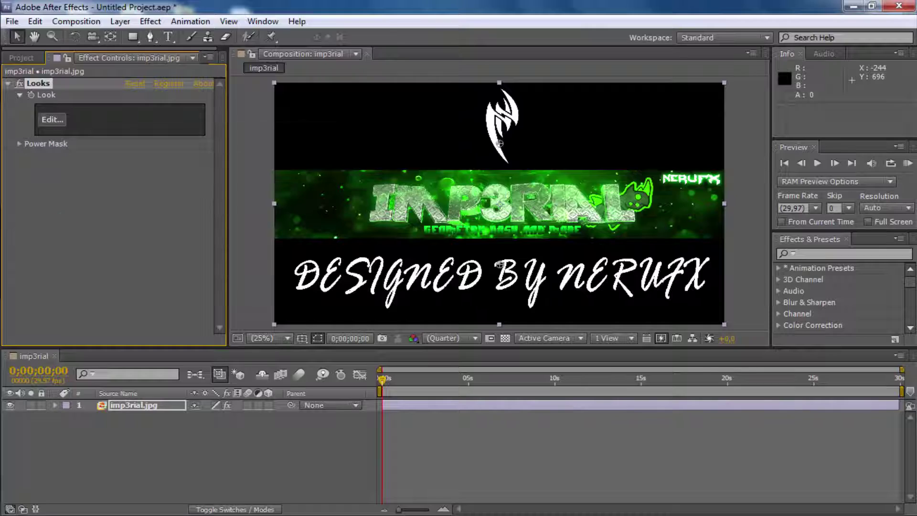
Switch to Skype, send the message "xd" and return to After Effects
key("alt+Tab")
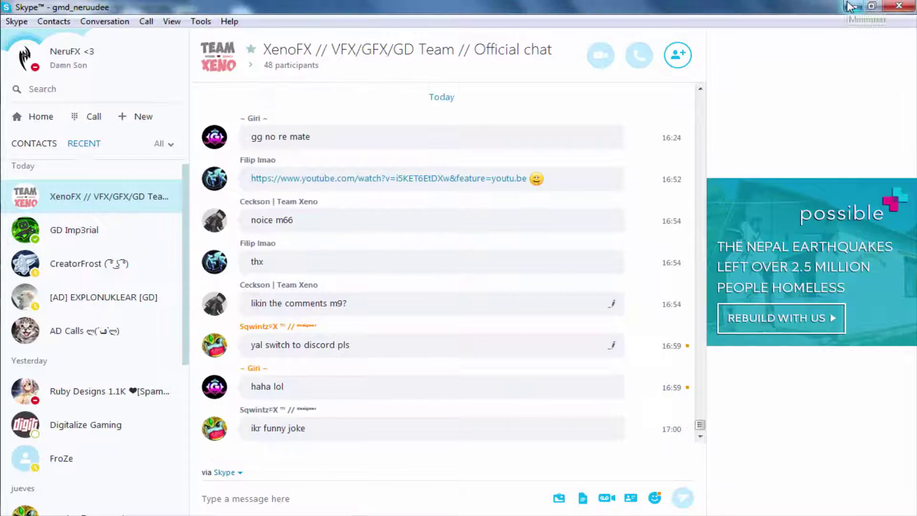
left_click(854, 6)
key("alt+Tab")
left_click(343, 493)
type("xd")
key("Return")
key("alt+Tab")
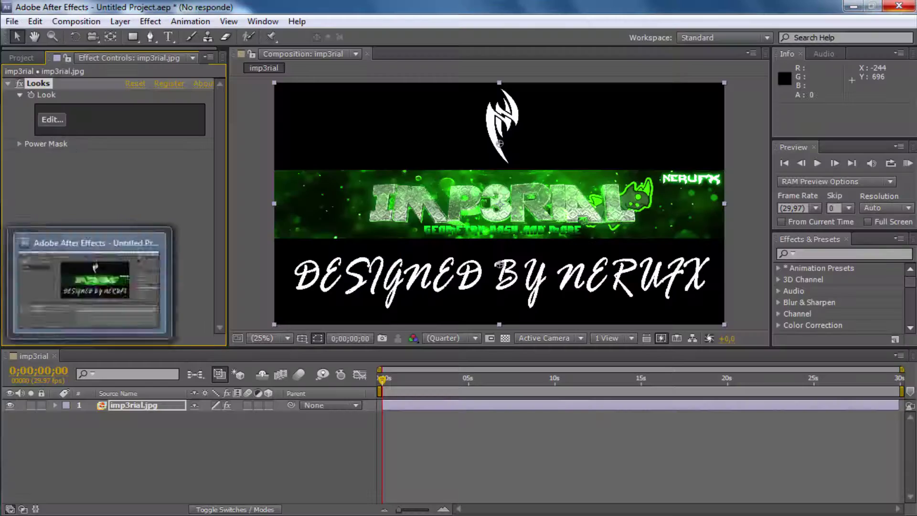
Build a look in Magic Bullet Looks with Crush, Chromatic Aberration, Edge Softness, Vignette and Filmlike curves in the Post stage
left_click(575, 280)
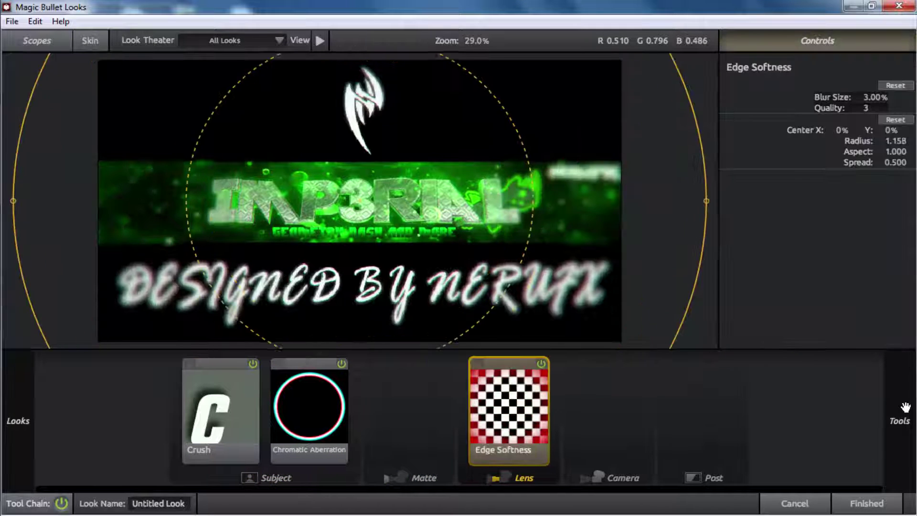
mouse_move(905, 407)
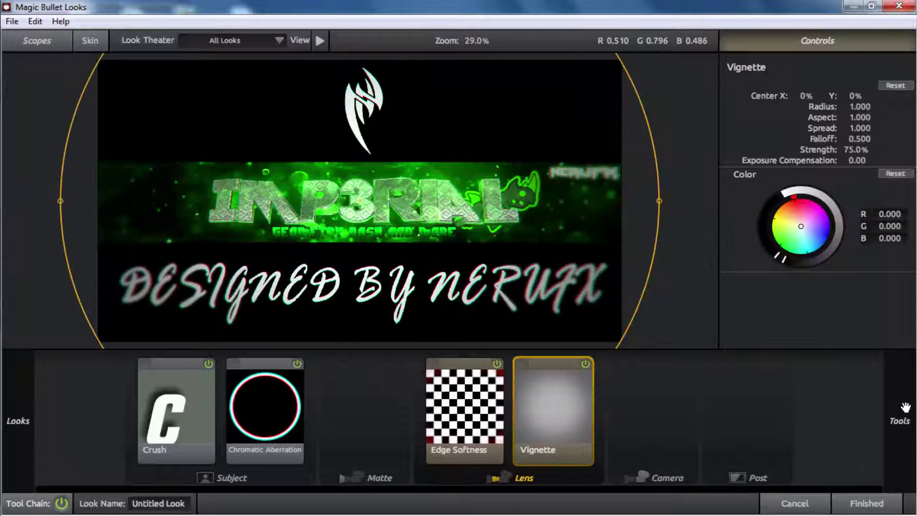
scroll(905, 407, "down", 10)
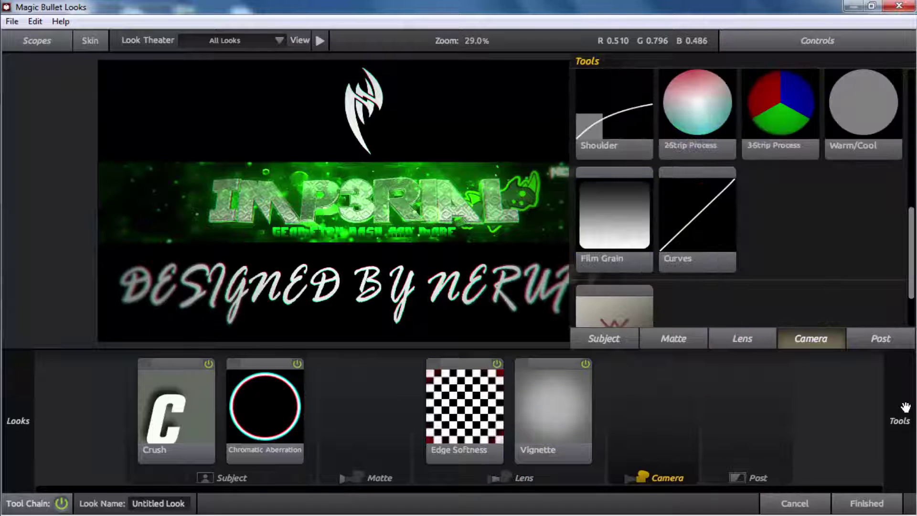
scroll(906, 407, "down", 8)
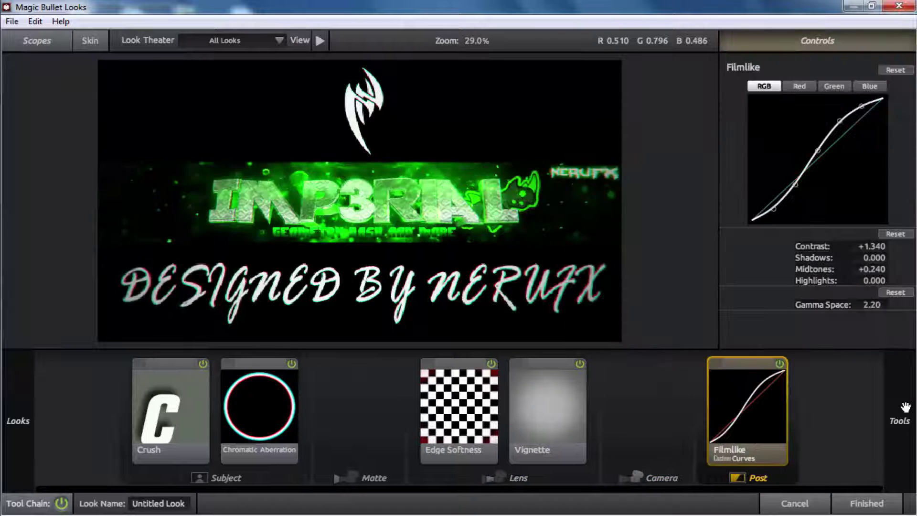
Lower the upper points of the RGB curve to soften its contrast, and apply the finished look to the layer
left_click_drag(840, 121, 840, 131)
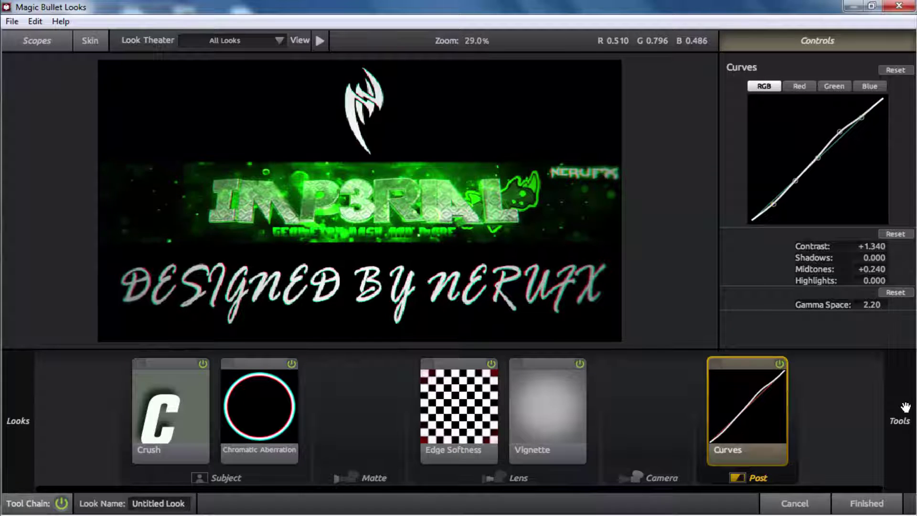
key("Return")
key("Return")
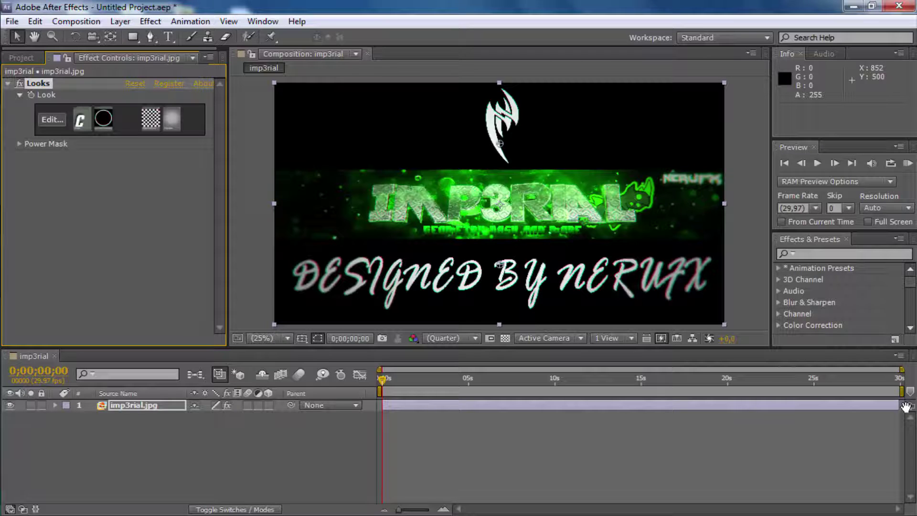
Set the composition preview to Full resolution and open the composition commands
key("ctrl+j")
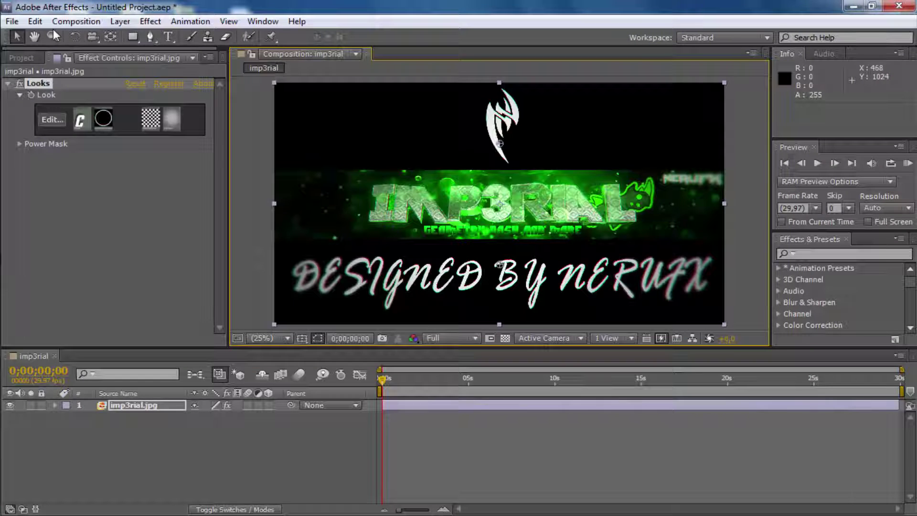
left_click(65, 21)
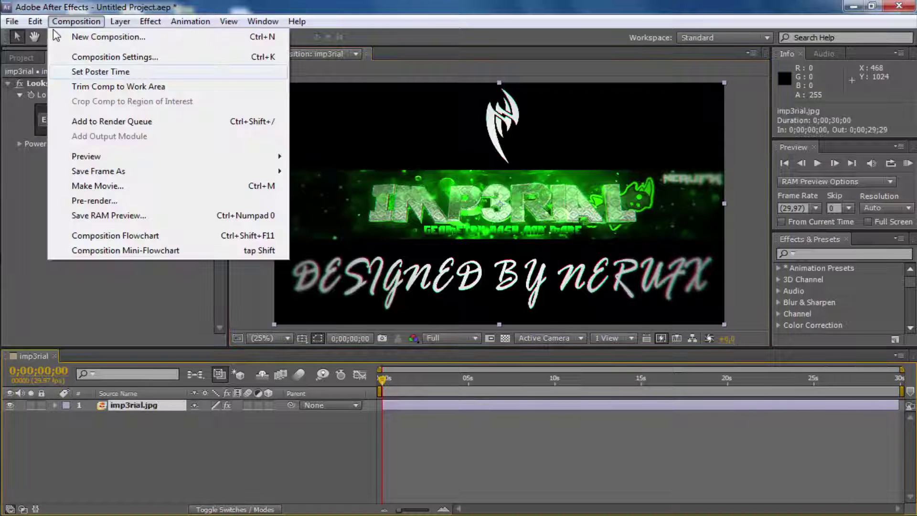